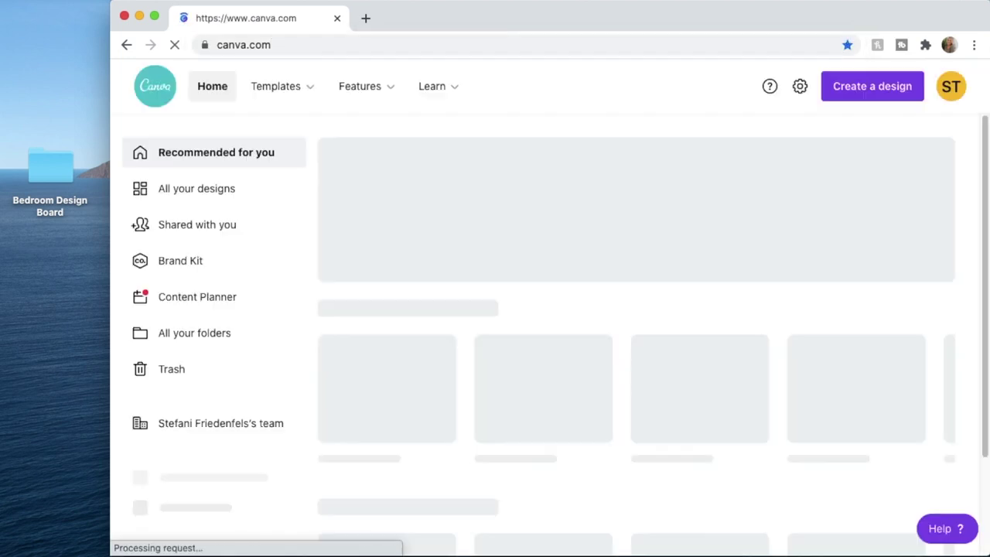
# Create a new blank Presentation design at 1920 × 1080 px
pyautogui.click(870, 89)
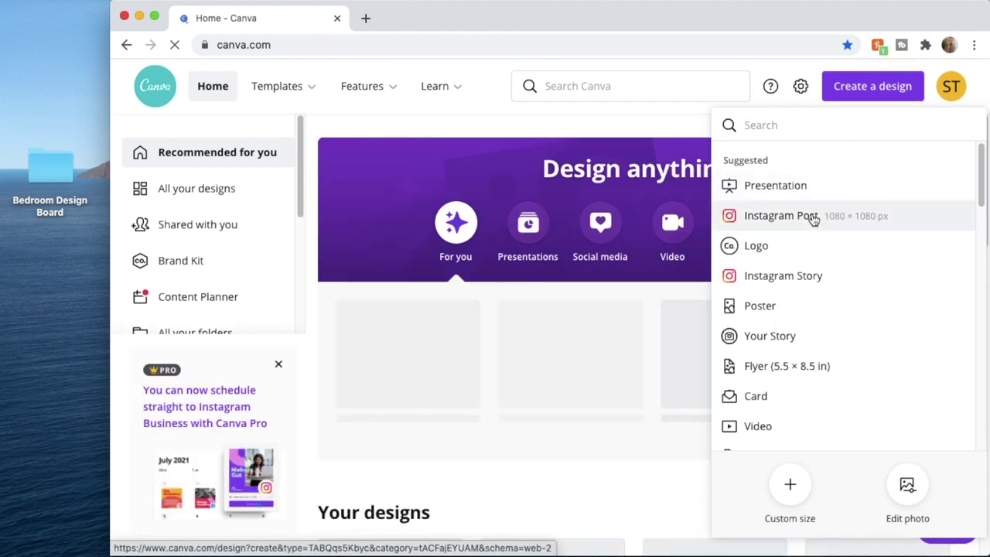
pyautogui.scroll(-5, 824, 307)
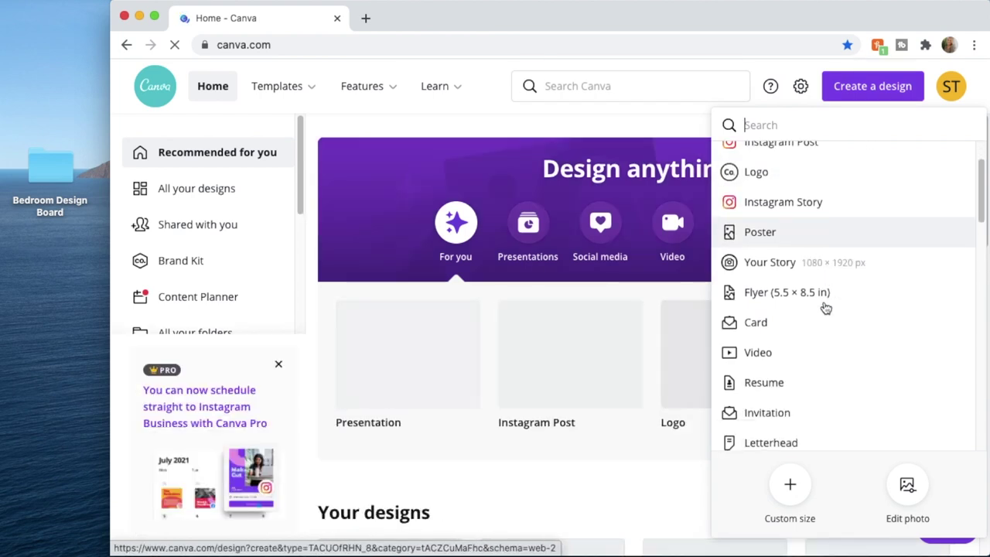
pyautogui.scroll(-3, 824, 307)
pyautogui.scroll(8, 824, 307)
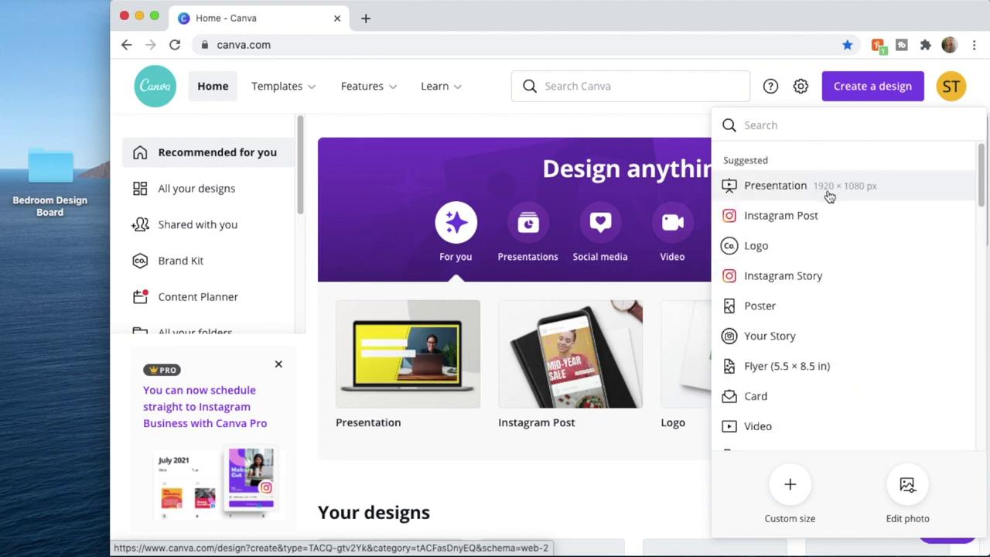
pyautogui.click(897, 87)
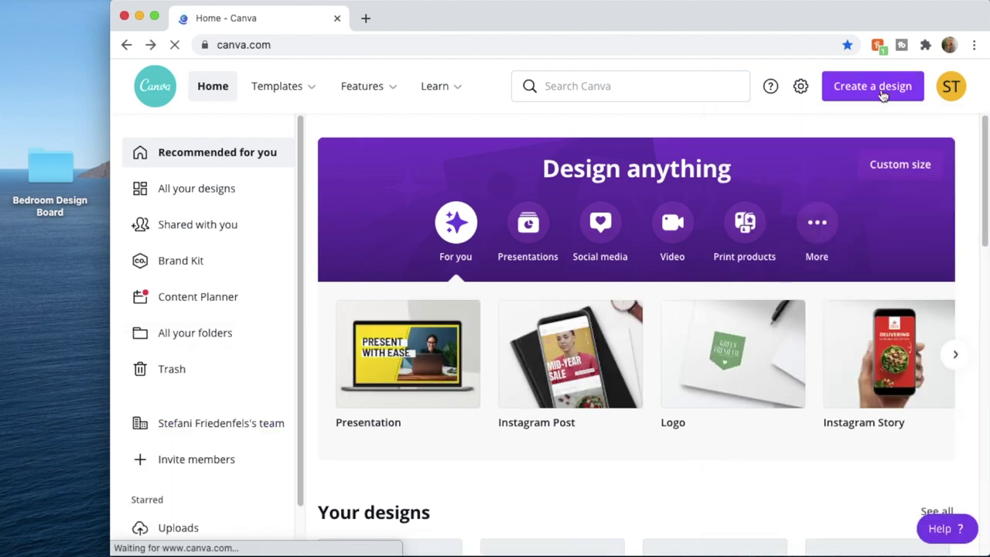
pyautogui.click(882, 93)
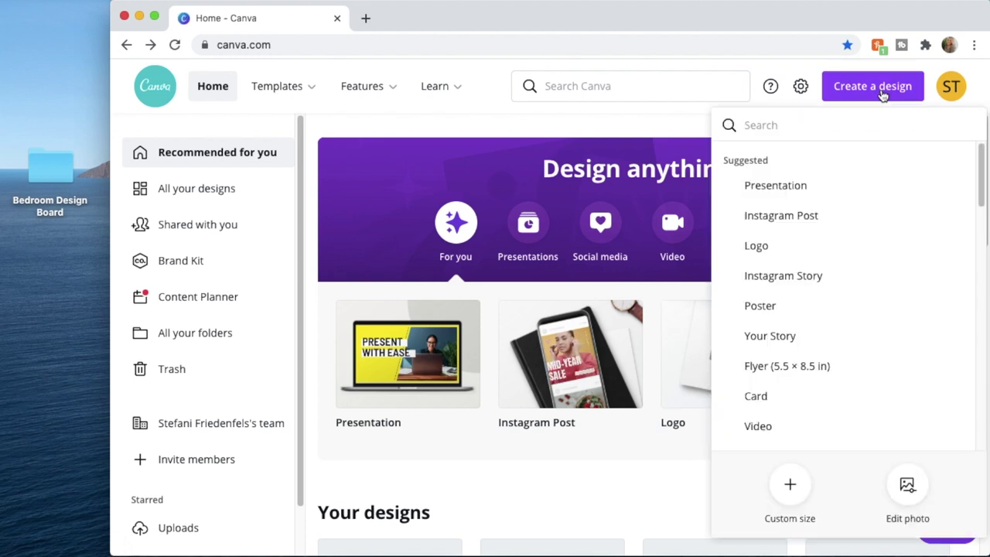
pyautogui.click(788, 189)
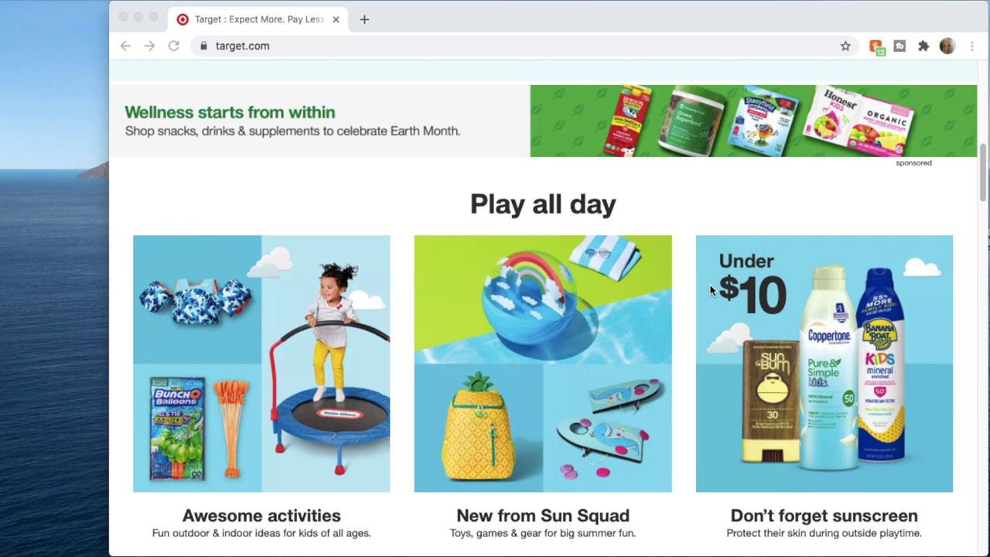
# Open Target's product page for the Tri-Patterned Area Rug at target.com/p/tri-patterned-area-rug-hearth-hand-with-magnolia/-/A-79521567?preselect=76844911#lnk=sametab
pyautogui.click(442, 45)
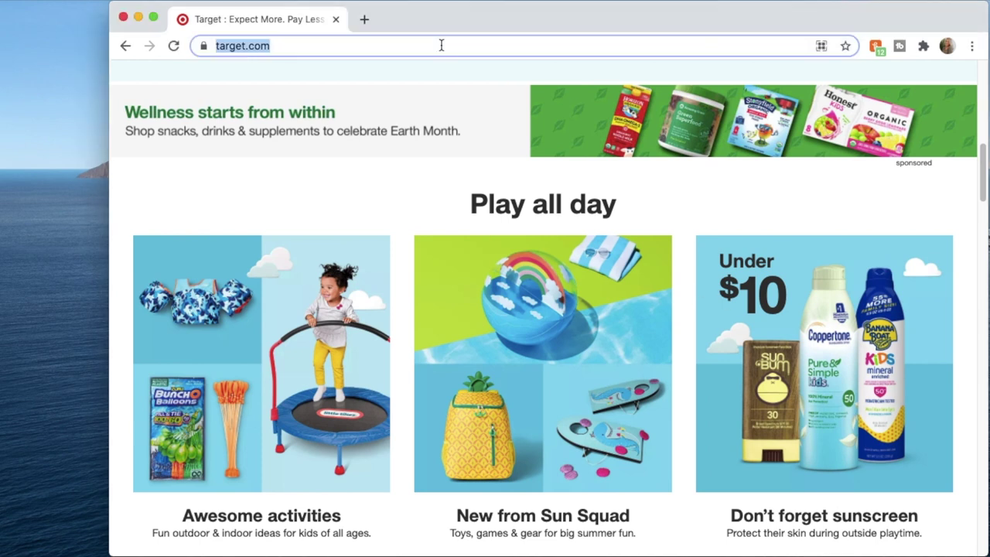
pyautogui.write('https://www.target.com/p/tri-patterned-area-rug-hearth-hand-with-magnolia/-/A-79521567?preselect=76844911#lnk=sametab')
pyautogui.press('Return')
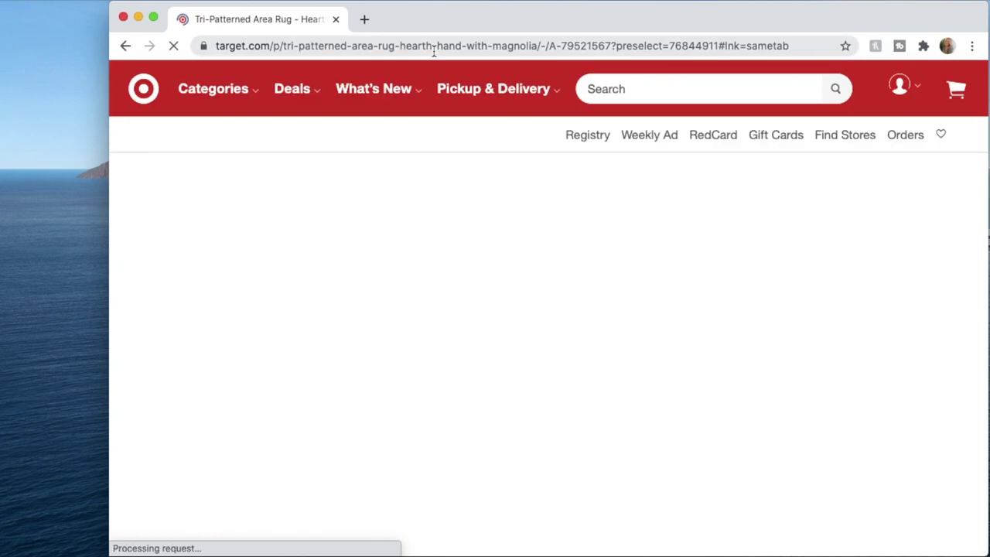
pyautogui.scroll(-3, 841, 298)
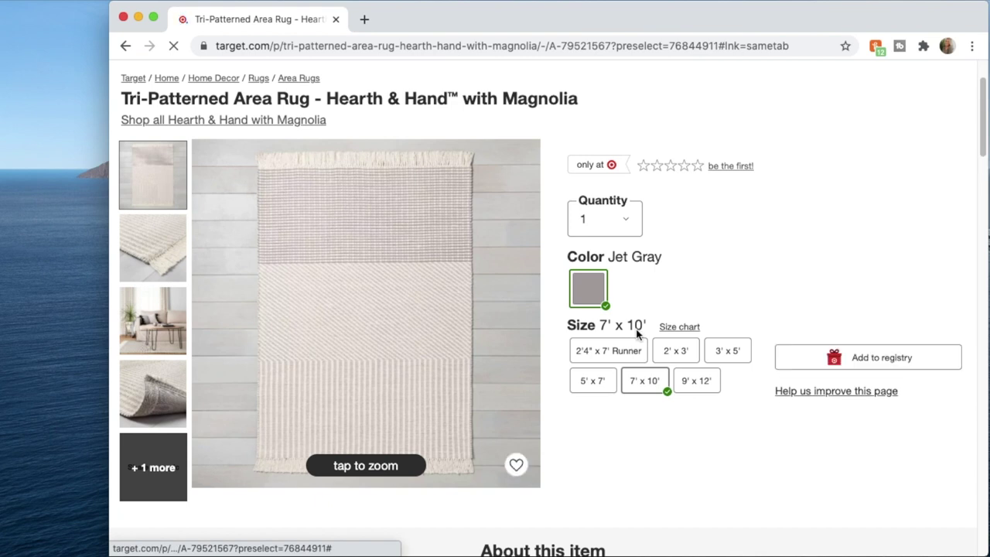
pyautogui.click(694, 383)
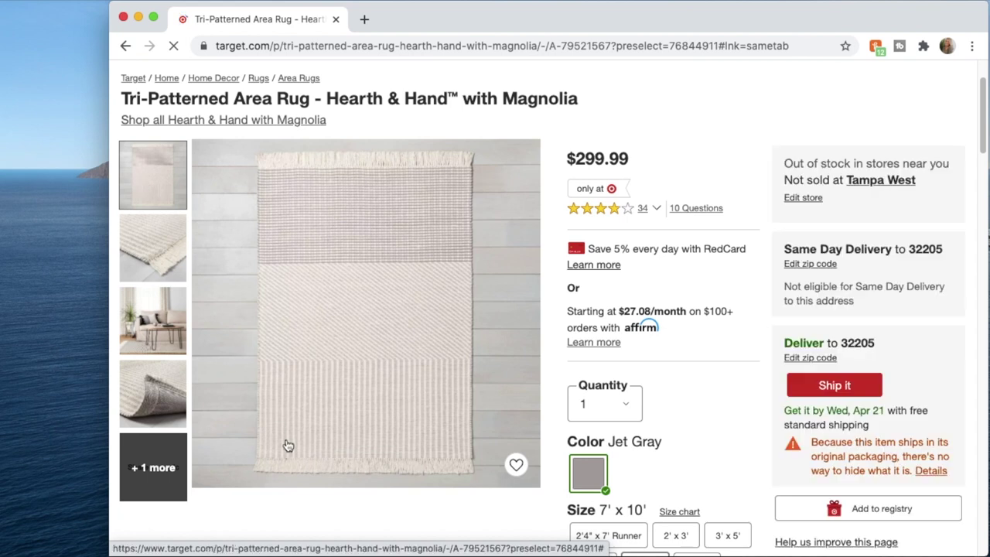
# Enlarge the main photo of the area rug and capture a screenshot cropped around the rug
pyautogui.rightClick(396, 275)
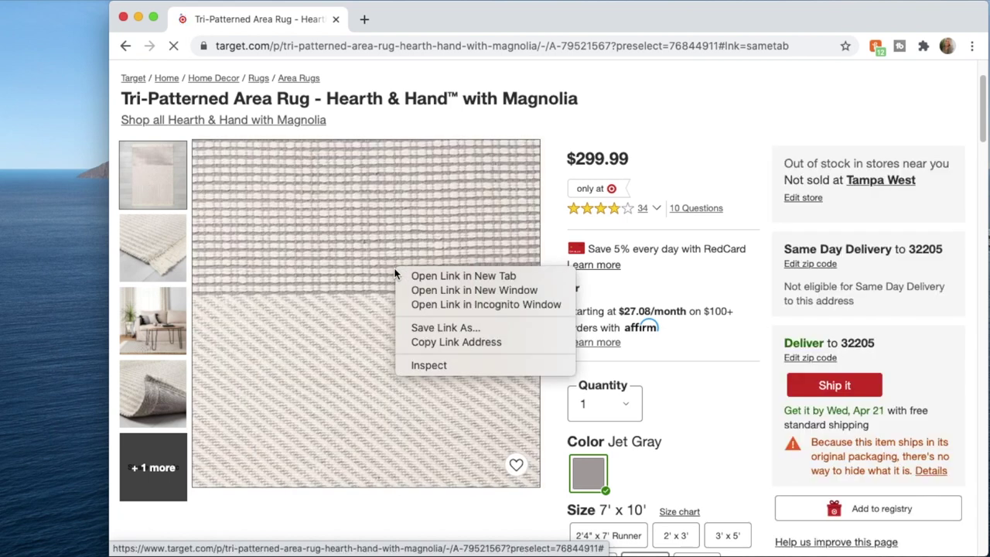
pyautogui.click(143, 172)
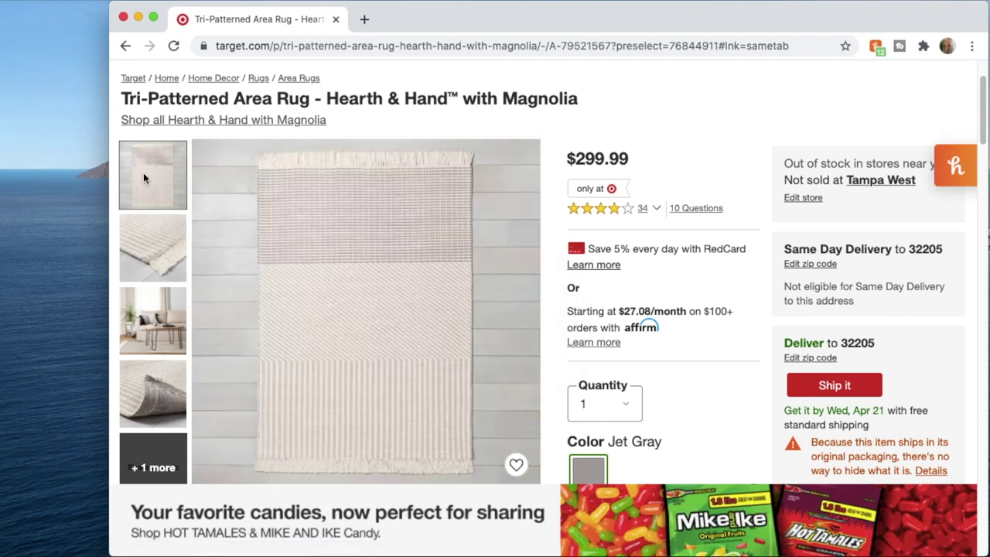
pyautogui.click(306, 253)
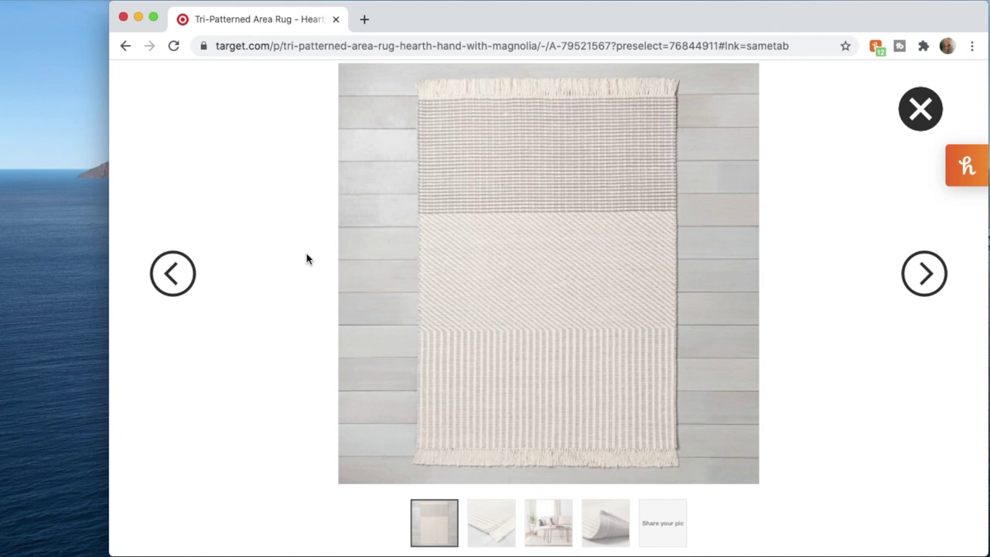
pyautogui.press('super+shift+4')
pyautogui.moveTo(390, 73); pyautogui.dragTo(694, 478)
# Create a desktop folder named Bedroom Design Board and move the rug screenshot into it
pyautogui.rightClick(19, 218)
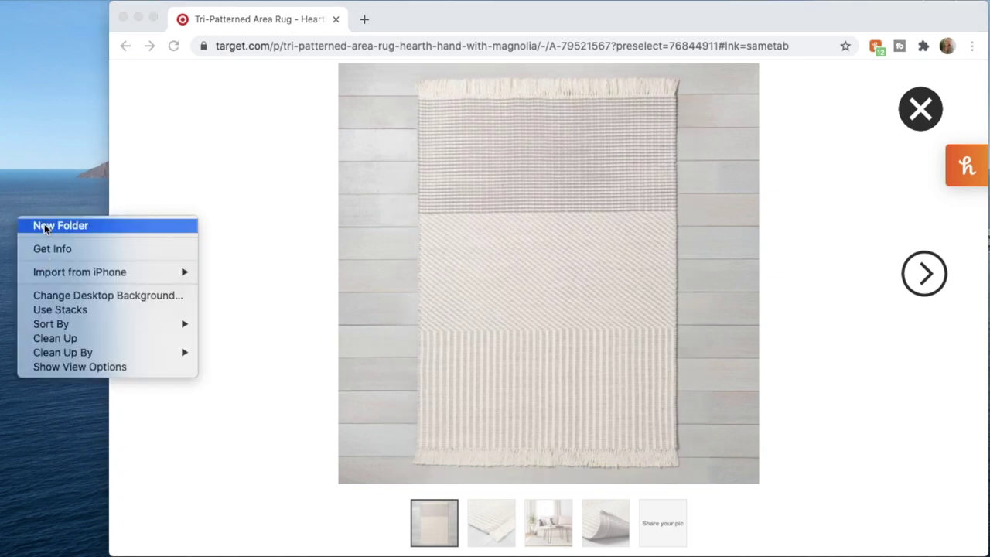
pyautogui.click(39, 224)
pyautogui.write('Bedroom Des')
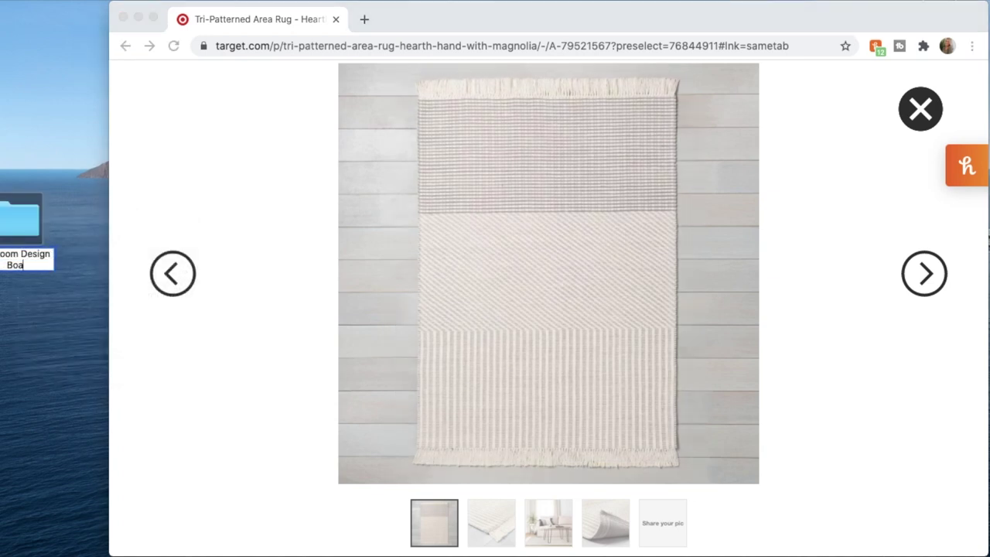
pyautogui.write('ign Board')
pyautogui.press('Return')
pyautogui.moveTo(19, 217); pyautogui.dragTo(56, 176)
pyautogui.click(62, 114)
pyautogui.moveTo(955, 35); pyautogui.dragTo(63, 173)
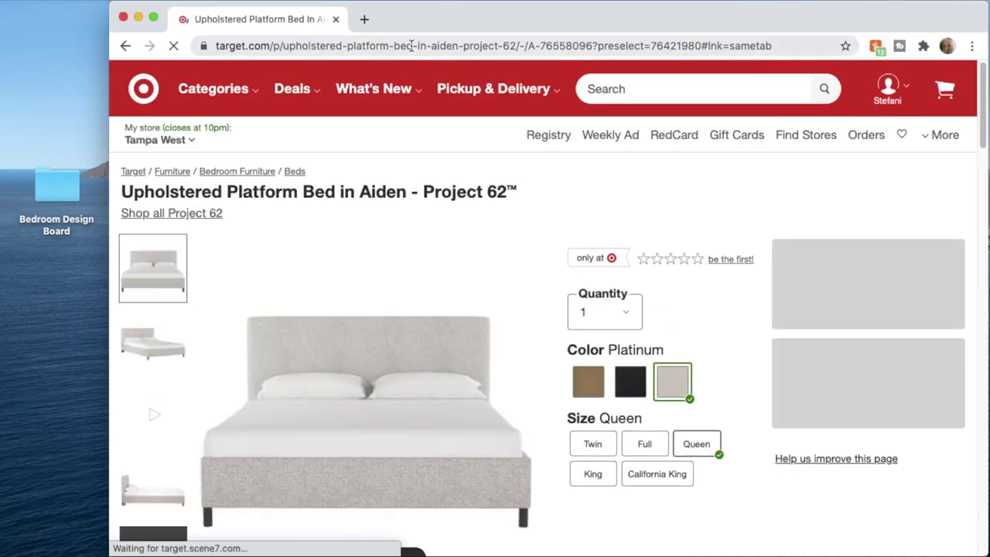
# Browse the photos of the upholstered platform bed in Aiden and enlarge its front view
pyautogui.scroll(-2, 427, 62)
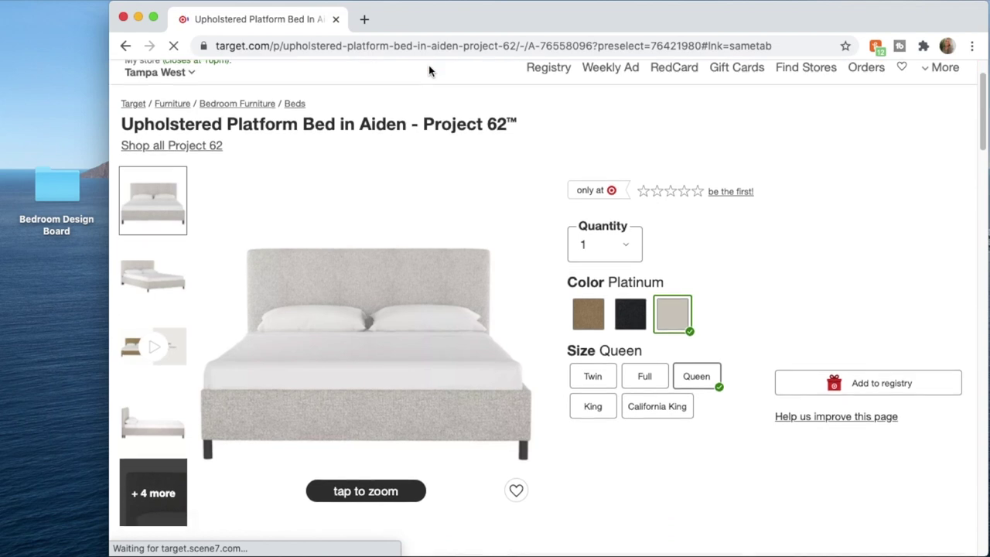
pyautogui.scroll(-2, 428, 65)
pyautogui.click(153, 224)
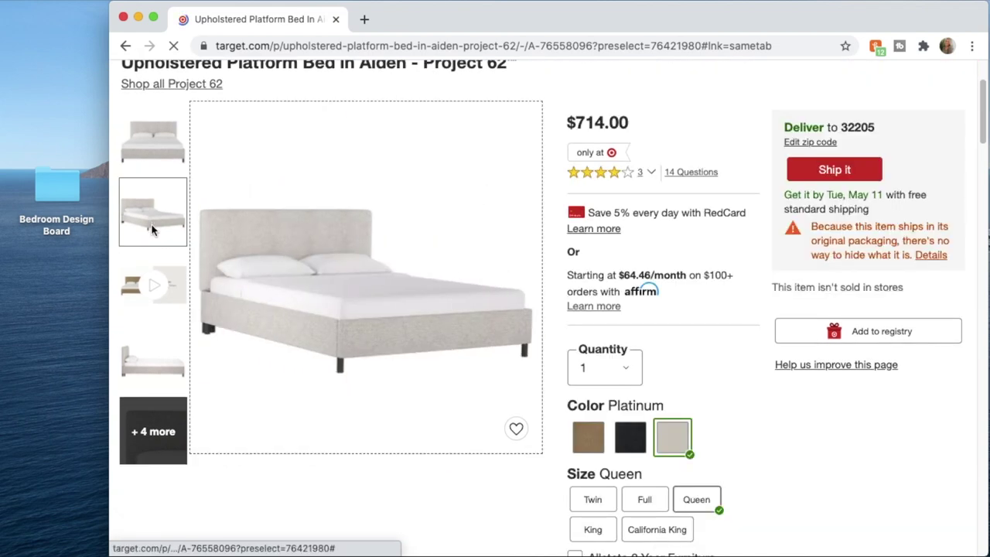
pyautogui.click(155, 349)
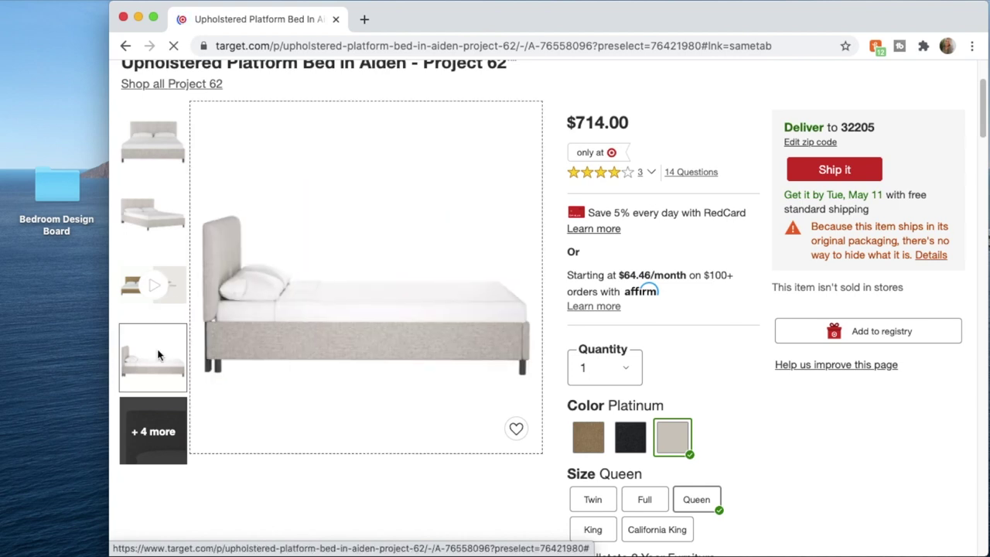
pyautogui.click(167, 226)
pyautogui.click(157, 152)
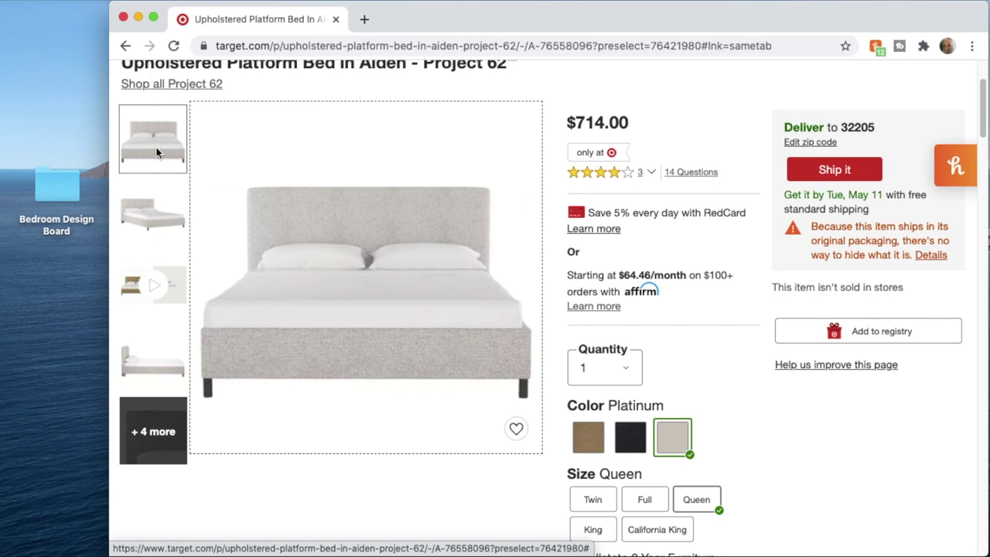
pyautogui.click(357, 204)
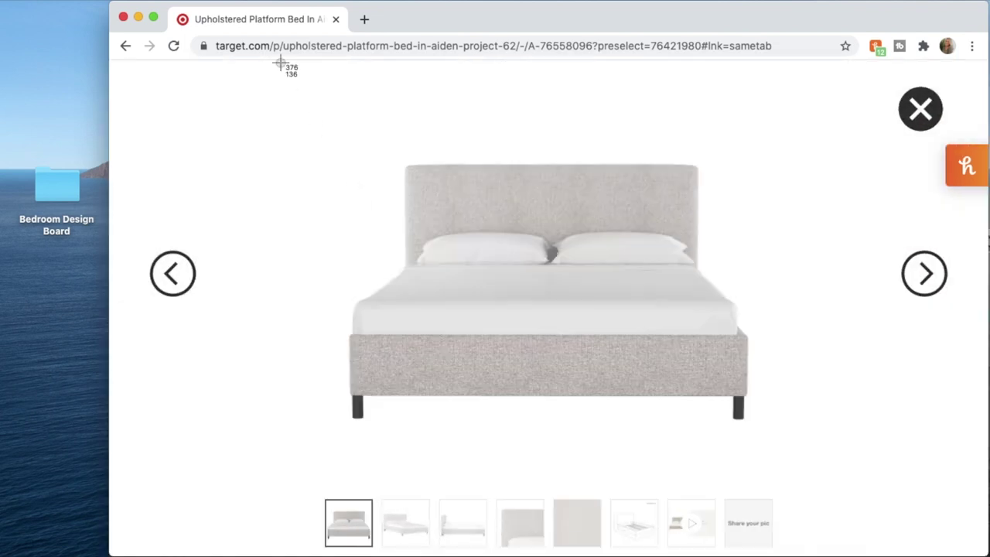
# Capture a screenshot of the enlarged bed photo and move it into the Bedroom Design Board folder
pyautogui.moveTo(324, 122); pyautogui.dragTo(761, 444)
pyautogui.moveTo(65, 277); pyautogui.dragTo(64, 171)
pyautogui.press('super+bracketleft')
pyautogui.press('super+shift+4')
pyautogui.moveTo(313, 72); pyautogui.dragTo(763, 480)
pyautogui.moveTo(912, 495); pyautogui.dragTo(61, 173)
# Capture a screenshot of the oblong woven stripe throw pillow and move it into the Bedroom Design Board folder
pyautogui.press('super+bracketleft')
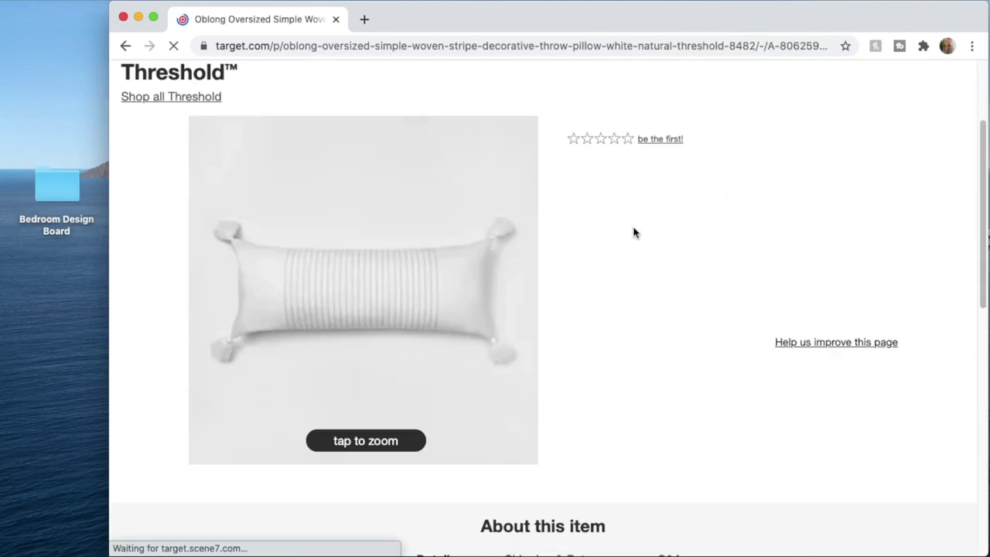
pyautogui.scroll(2, 633, 232)
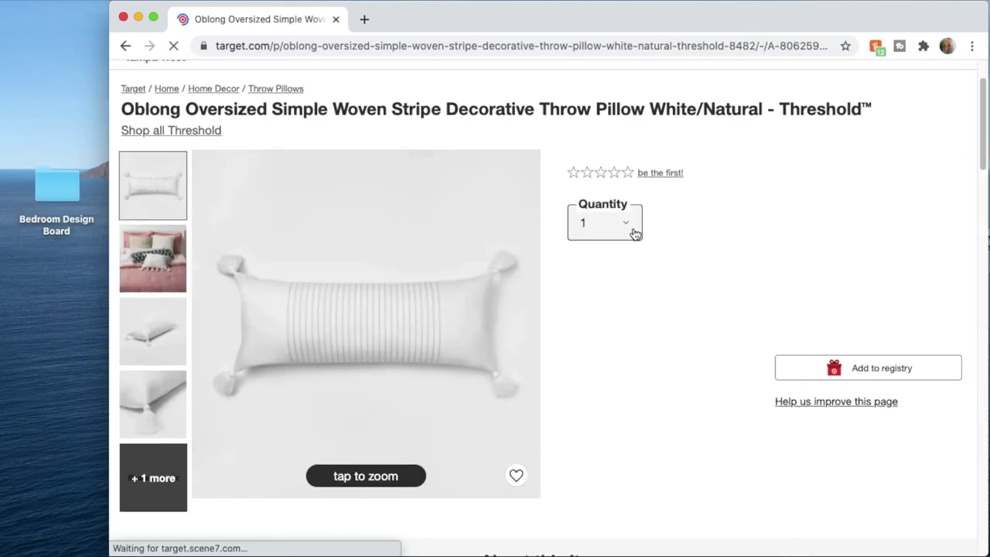
pyautogui.moveTo(206, 244); pyautogui.dragTo(544, 442)
pyautogui.moveTo(549, 534); pyautogui.dragTo(53, 203)
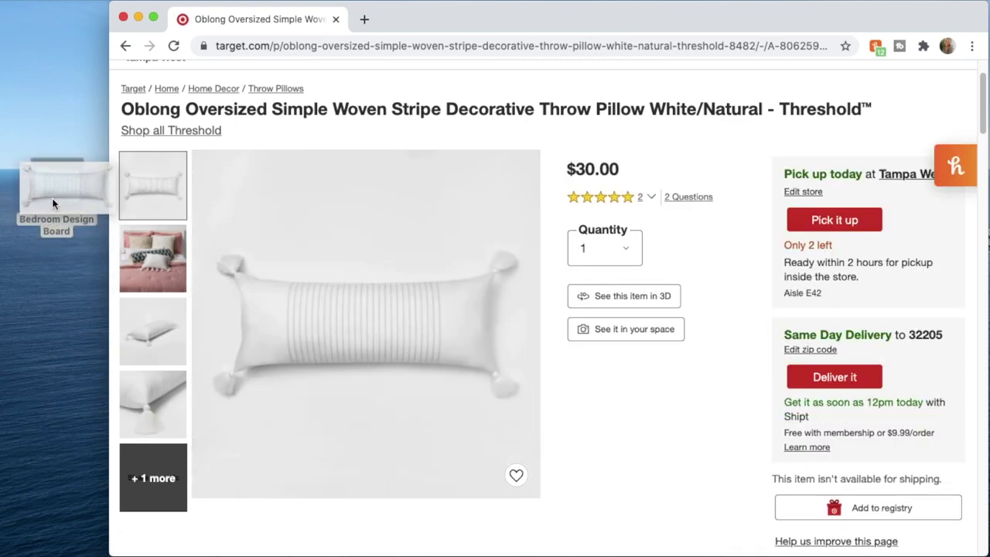
pyautogui.moveTo(53, 204); pyautogui.dragTo(53, 203)
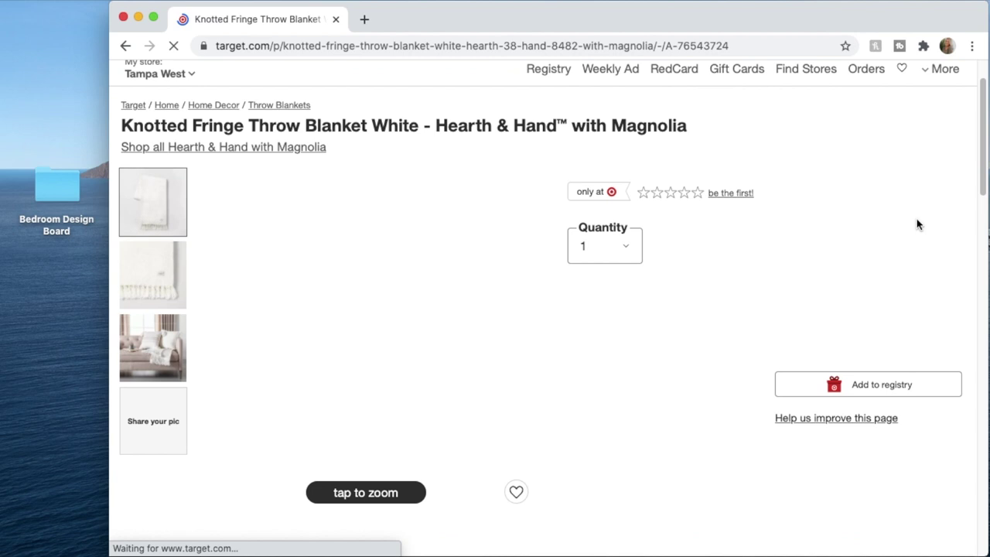
# Capture a screenshot of the white knotted fringe throw blanket and move it into the Bedroom Design Board folder
pyautogui.scroll(-2, 917, 224)
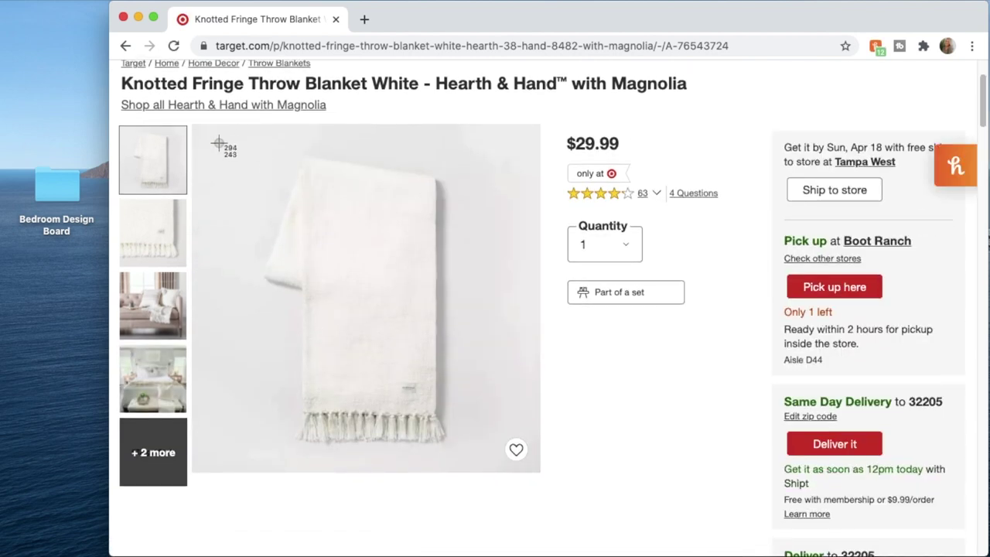
pyautogui.moveTo(222, 138); pyautogui.dragTo(506, 478)
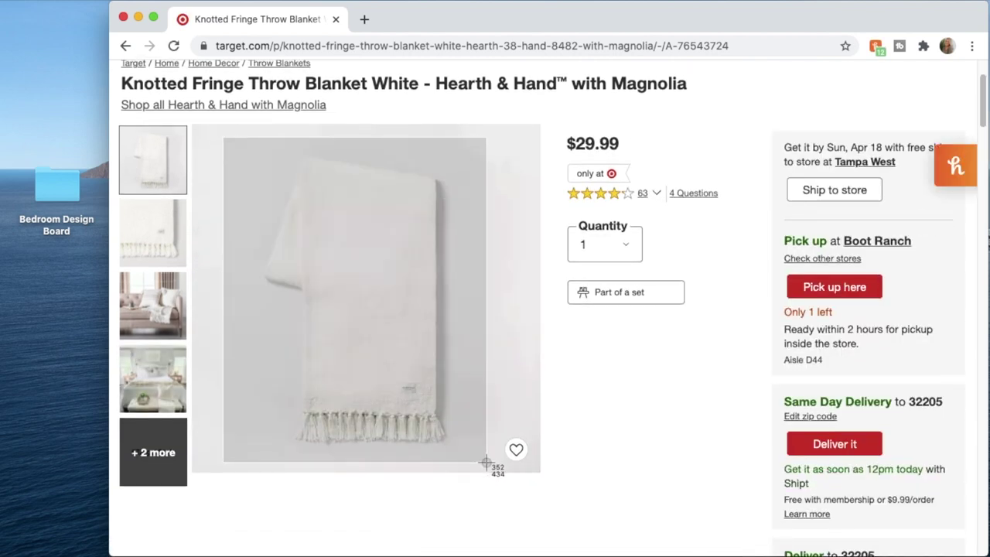
pyautogui.moveTo(506, 477); pyautogui.dragTo(506, 478)
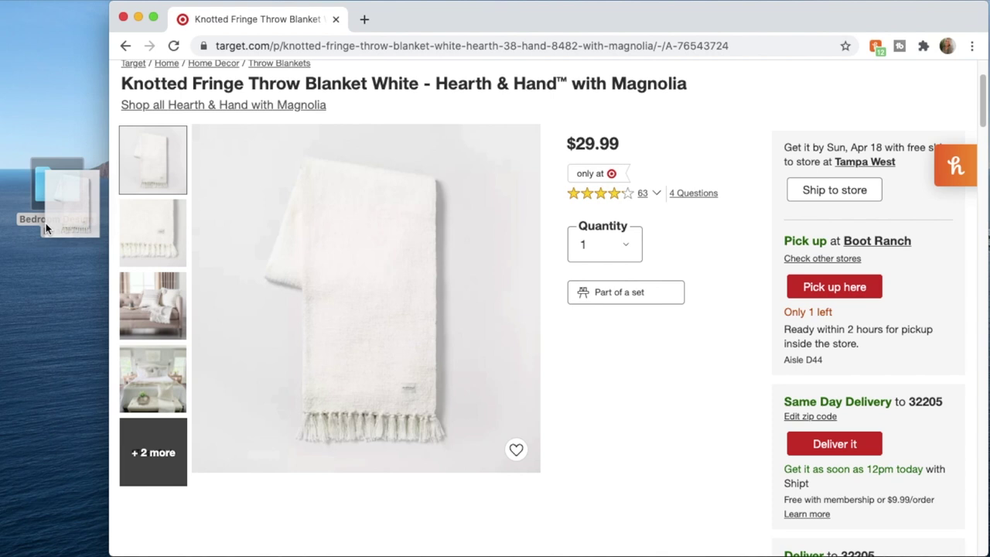
pyautogui.moveTo(45, 222); pyautogui.dragTo(47, 195)
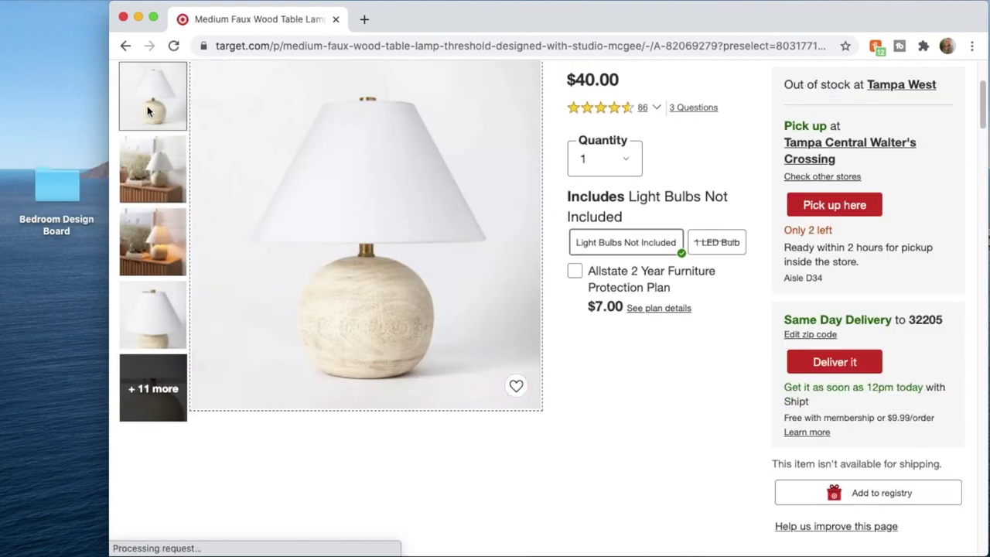
# Capture screenshots of the faux wood table lamp and the Amherst nightstand for the Bedroom Design Board folder
pyautogui.moveTo(225, 74); pyautogui.dragTo(500, 386)
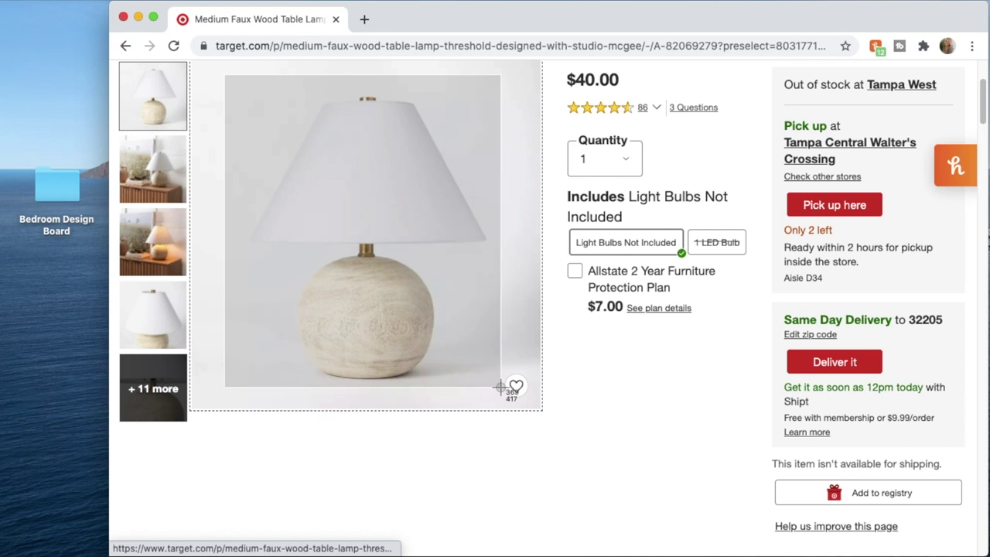
pyautogui.moveTo(500, 386); pyautogui.dragTo(501, 386)
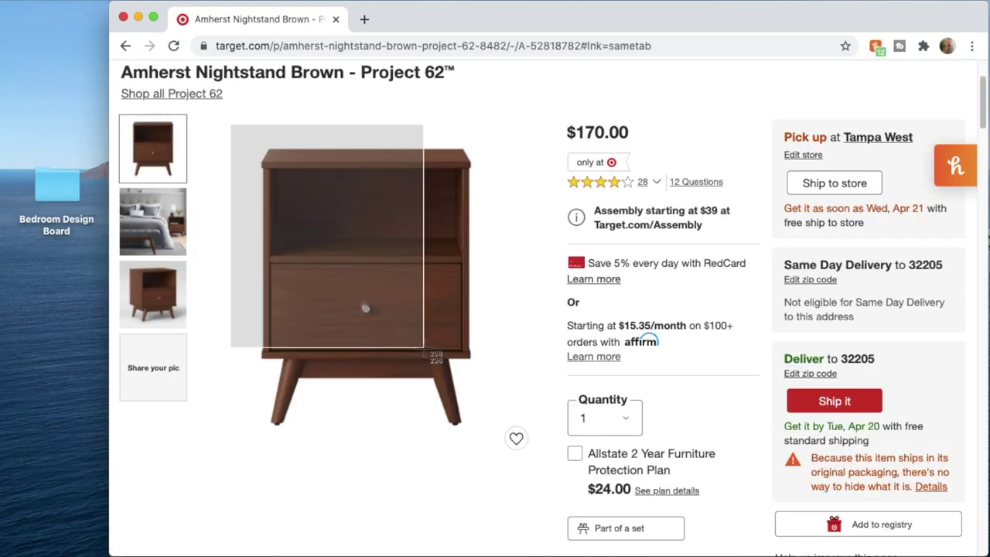
pyautogui.moveTo(363, 325); pyautogui.dragTo(56, 186)
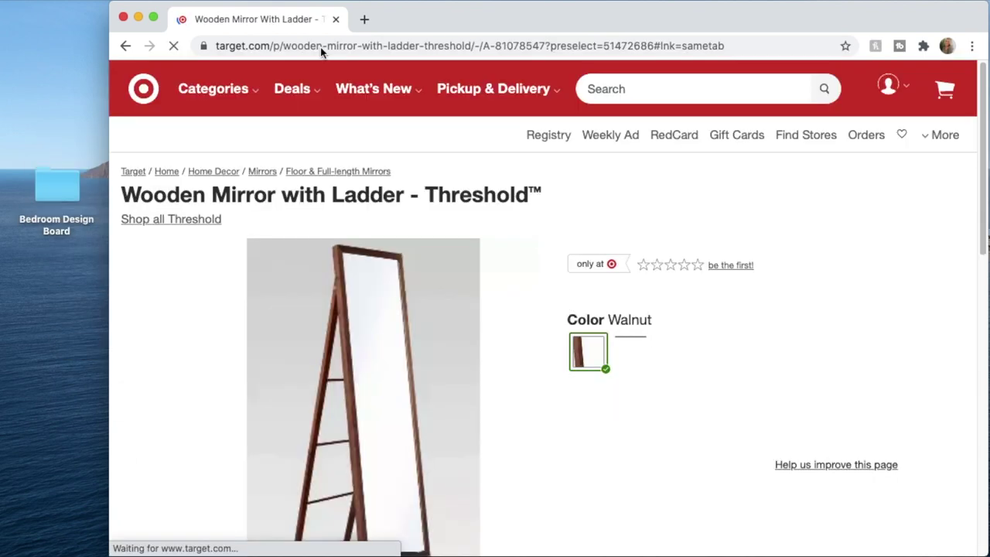
# Capture screenshots of the wooden ladder mirror, the framed hands canvases and the potted tree for the Bedroom Design Board folder
pyautogui.press('super+shift+4')
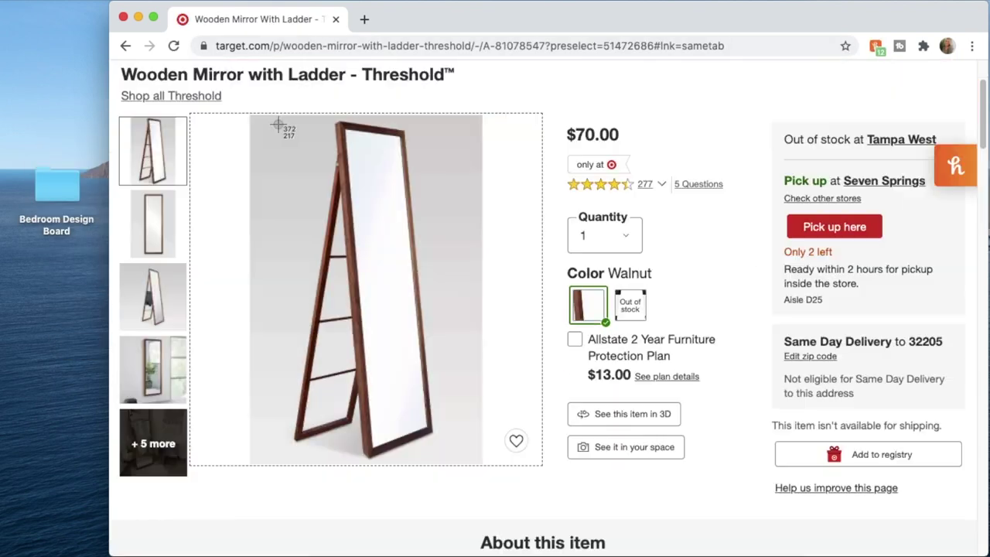
pyautogui.moveTo(271, 116); pyautogui.dragTo(44, 186)
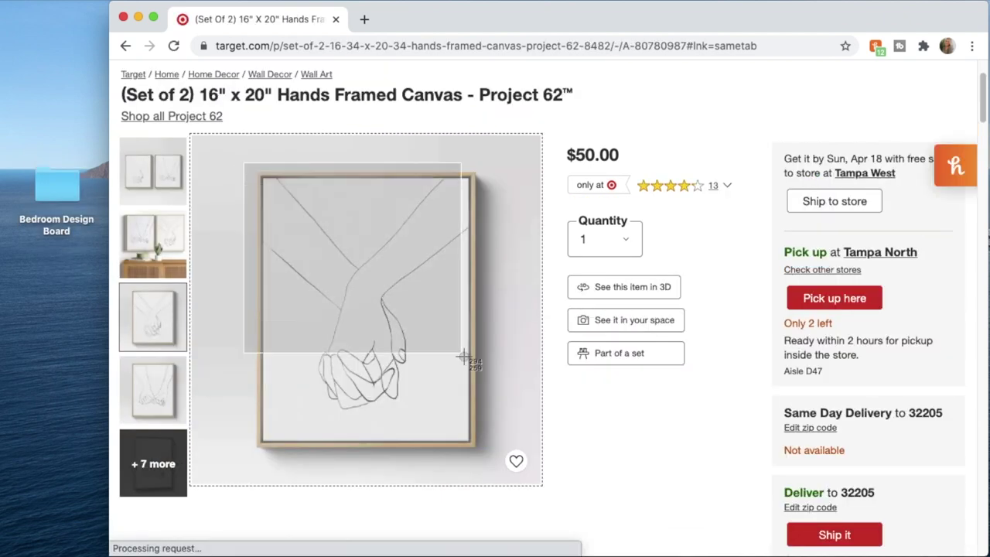
pyautogui.moveTo(483, 371); pyautogui.dragTo(498, 464)
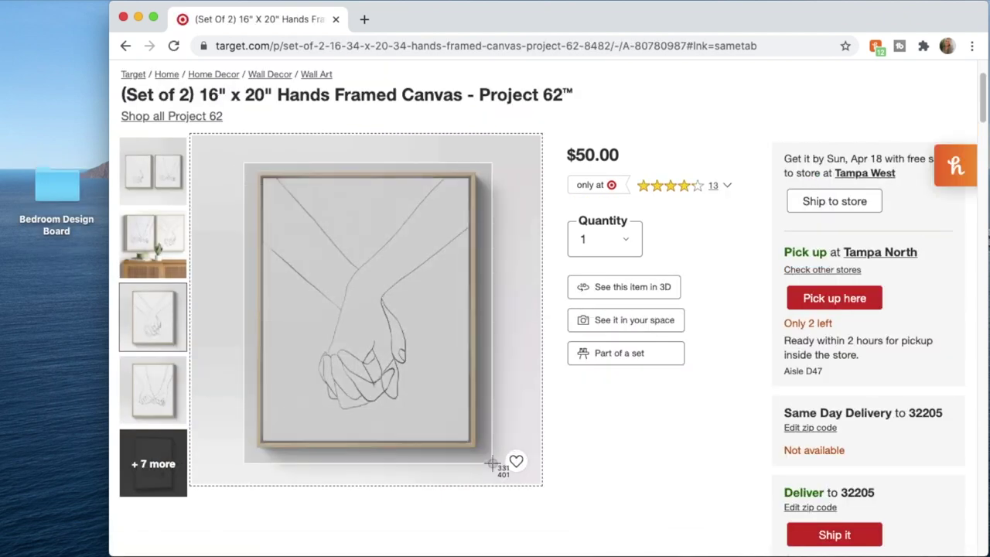
pyautogui.moveTo(239, 154); pyautogui.dragTo(504, 495)
pyautogui.press('super+shift+4')
pyautogui.moveTo(255, 105); pyautogui.dragTo(18, 249)
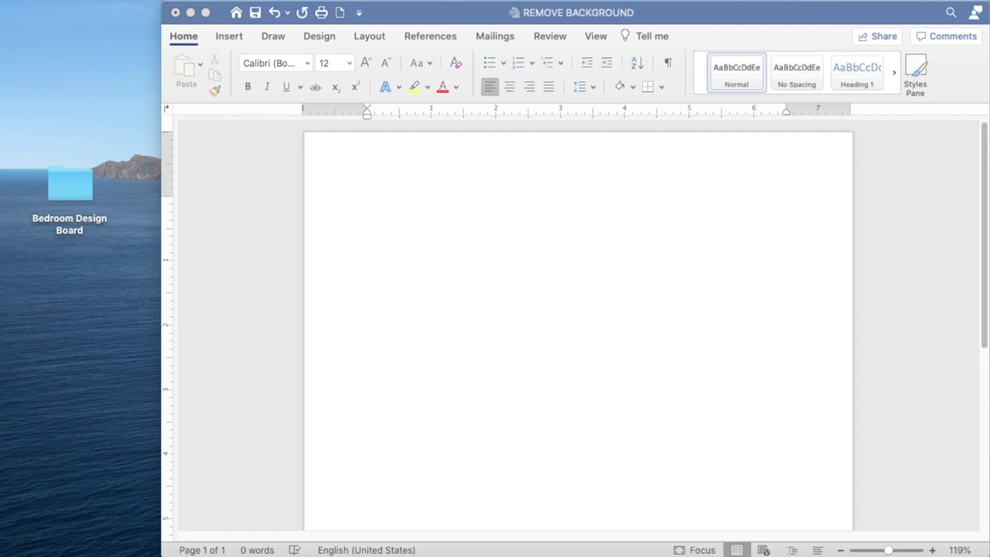
# Insert the nightstand screenshot from the Bedroom Design Board folder into the blank REMOVE BACKGROUND Word document, and close the folder
pyautogui.doubleClick(61, 197)
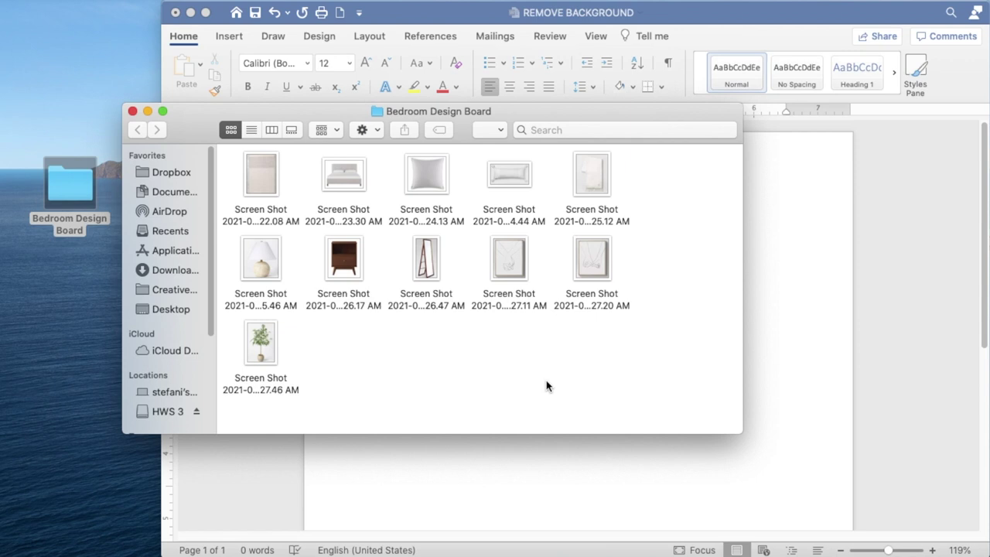
pyautogui.moveTo(575, 115); pyautogui.dragTo(247, 67)
pyautogui.click(8, 215)
pyautogui.moveTo(8, 215); pyautogui.dragTo(601, 292)
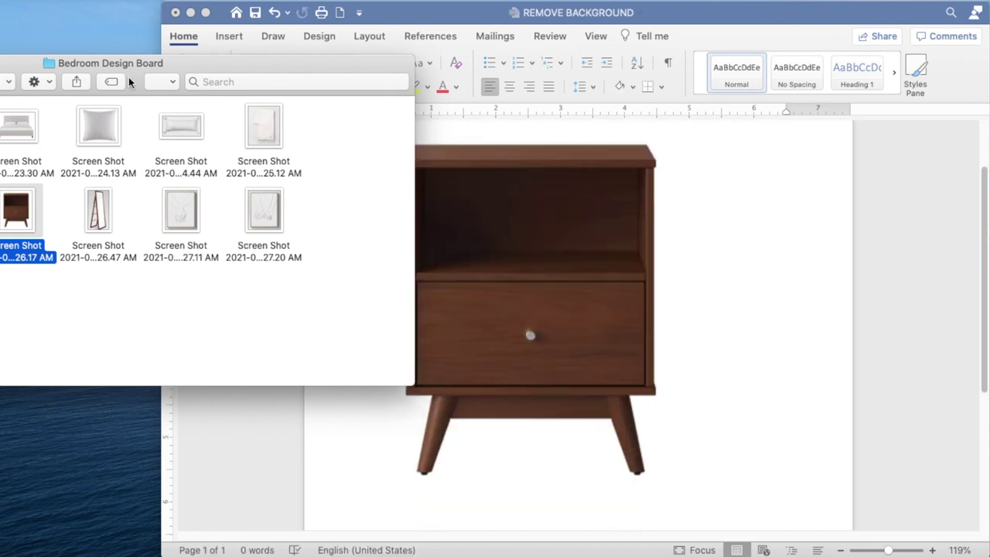
pyautogui.moveTo(130, 82); pyautogui.dragTo(421, 130)
pyautogui.click(94, 112)
# Remove the nightstand picture's background, marking its tabletop as an area to keep, and keep the changes
pyautogui.click(572, 234)
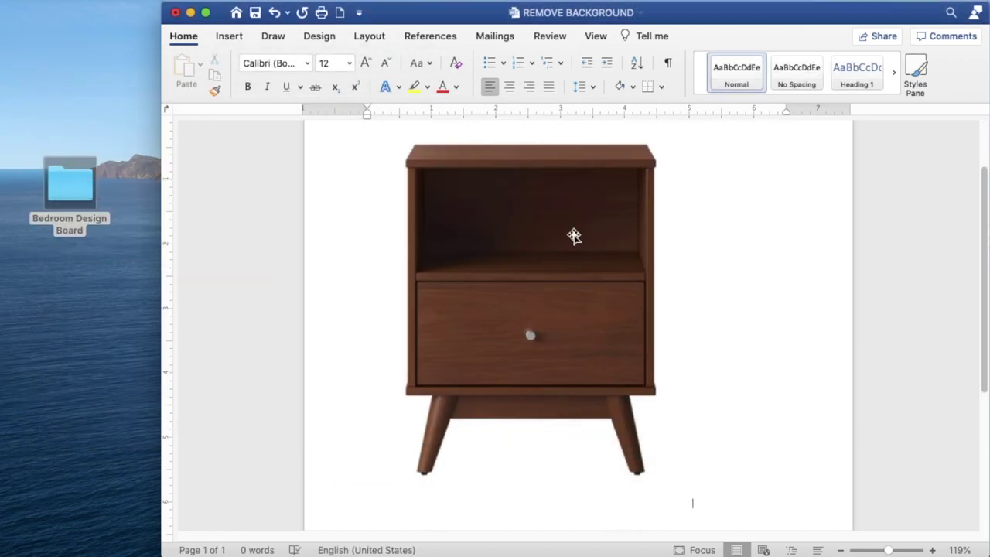
pyautogui.scroll(2, 573, 235)
pyautogui.click(594, 287)
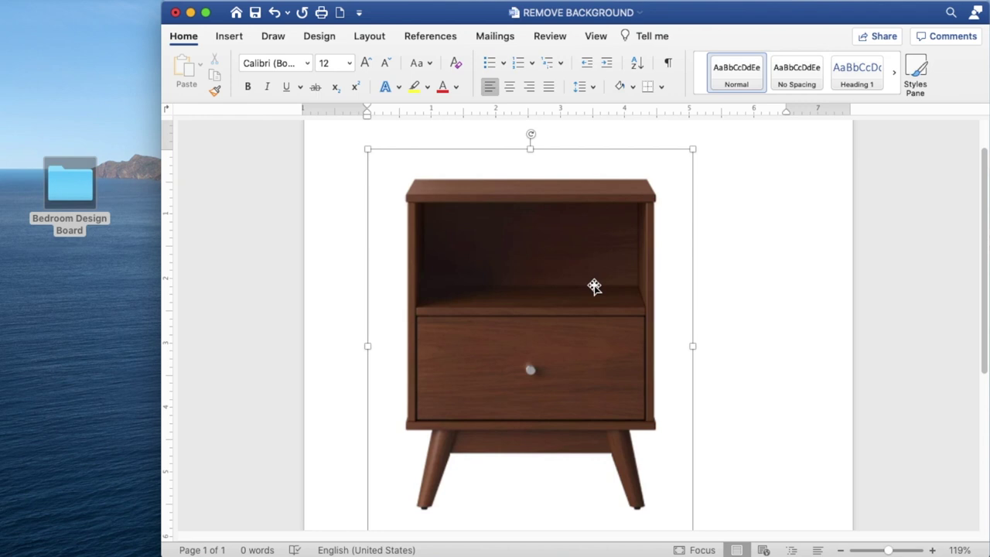
pyautogui.doubleClick(594, 287)
pyautogui.click(192, 73)
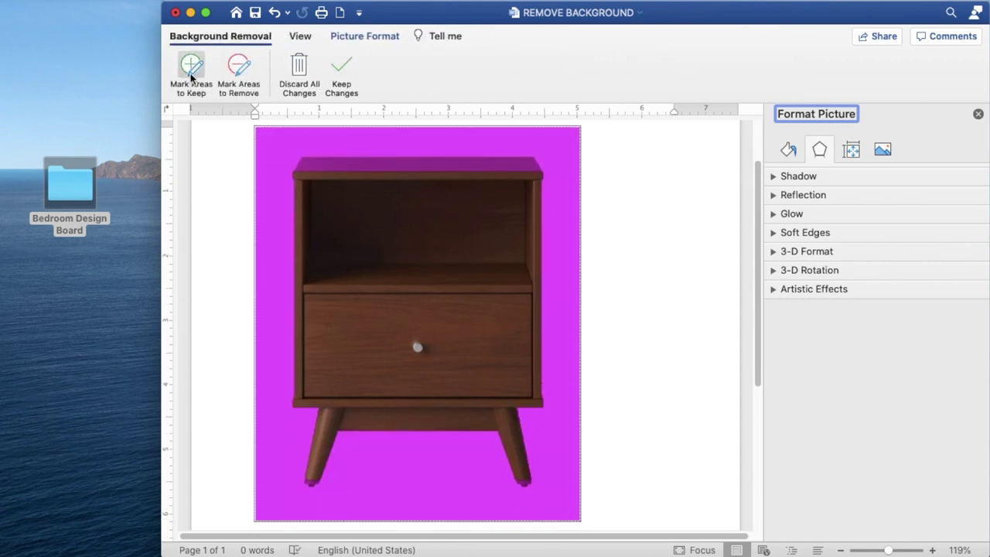
pyautogui.click(371, 161)
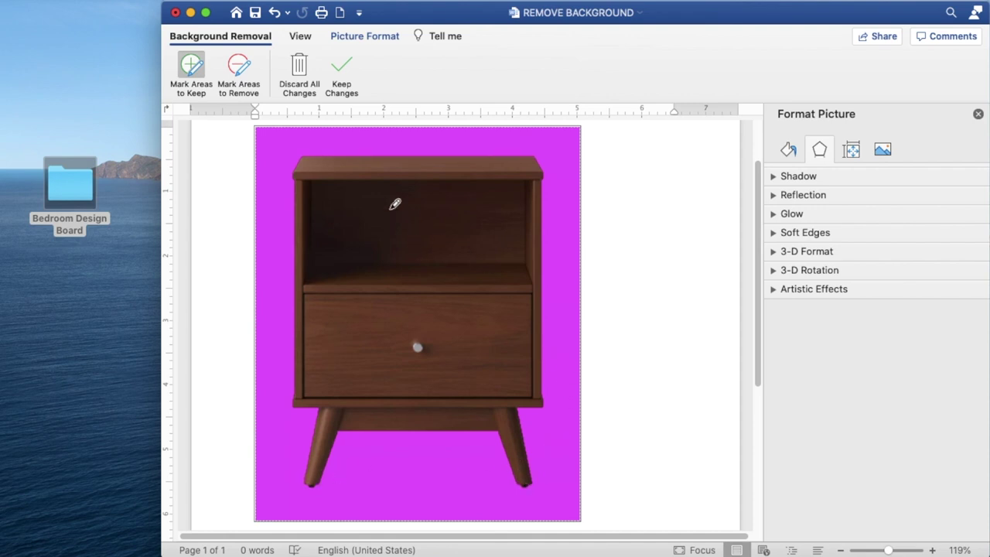
pyautogui.click(341, 77)
# Save the cut-out nightstand picture as Nightstand.png in the Bedroom Design Board folder
pyautogui.rightClick(417, 235)
pyautogui.click(439, 295)
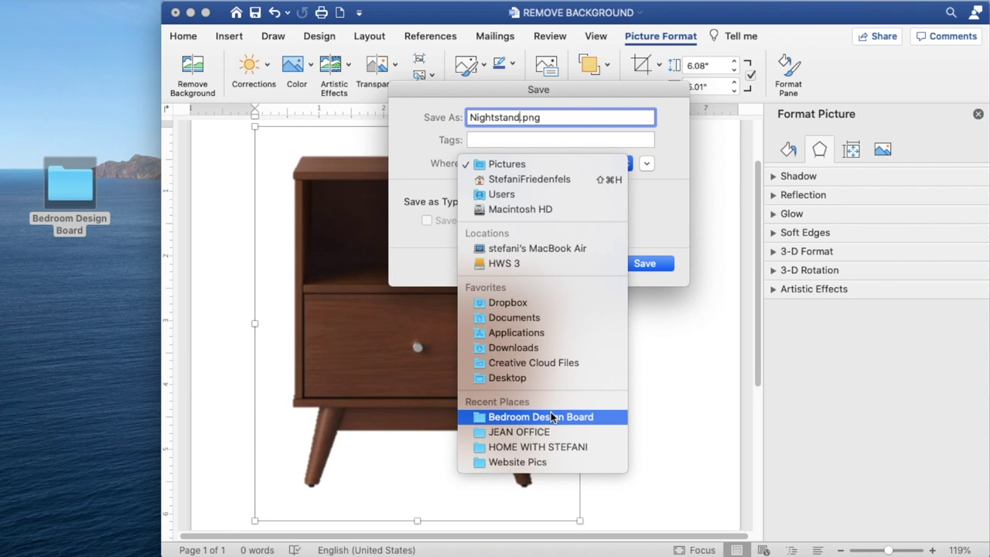
pyautogui.click(551, 415)
pyautogui.click(658, 265)
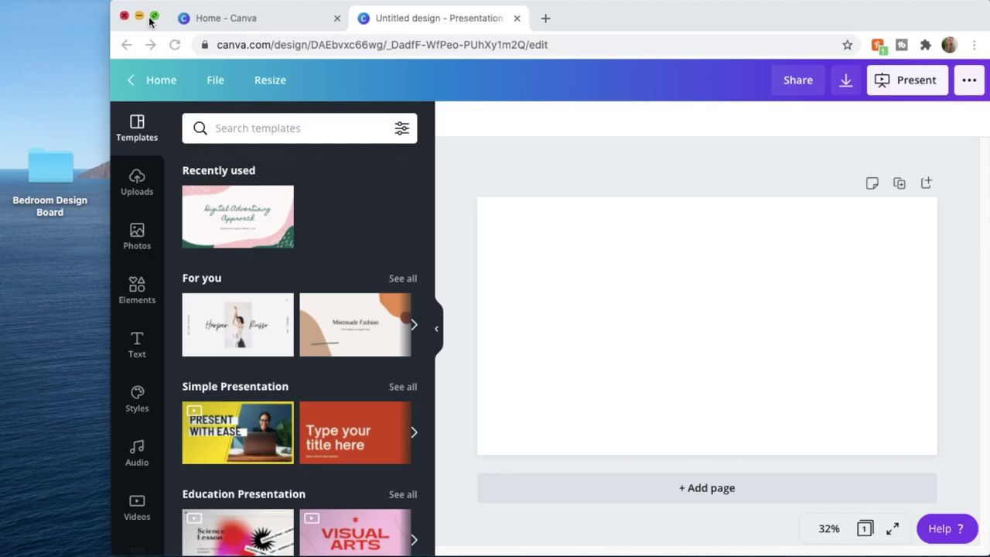
# Switch to the untitled Canva presentation and upload all the images in the Bedroom Design Board folder from the device
pyautogui.click(129, 193)
pyautogui.click(140, 184)
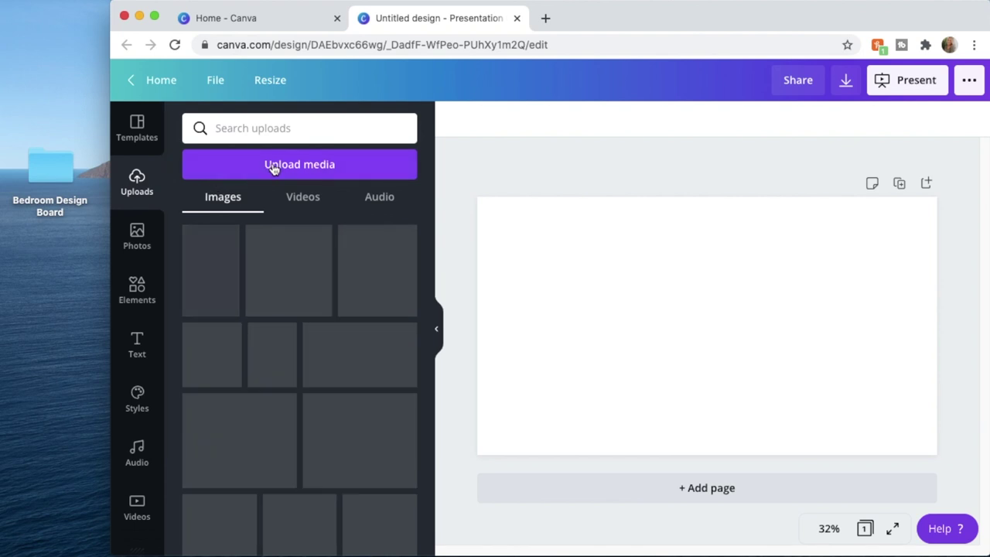
pyautogui.click(270, 164)
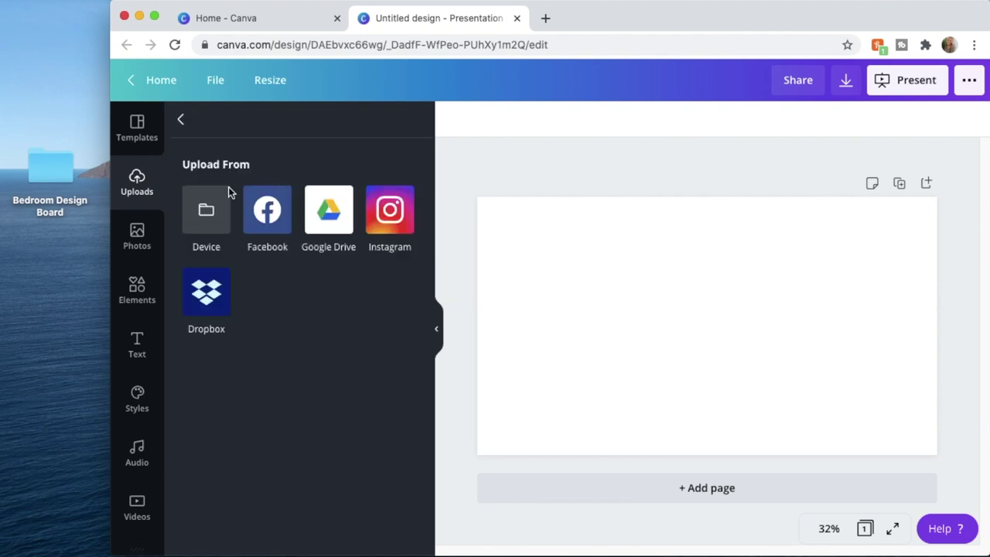
pyautogui.click(207, 207)
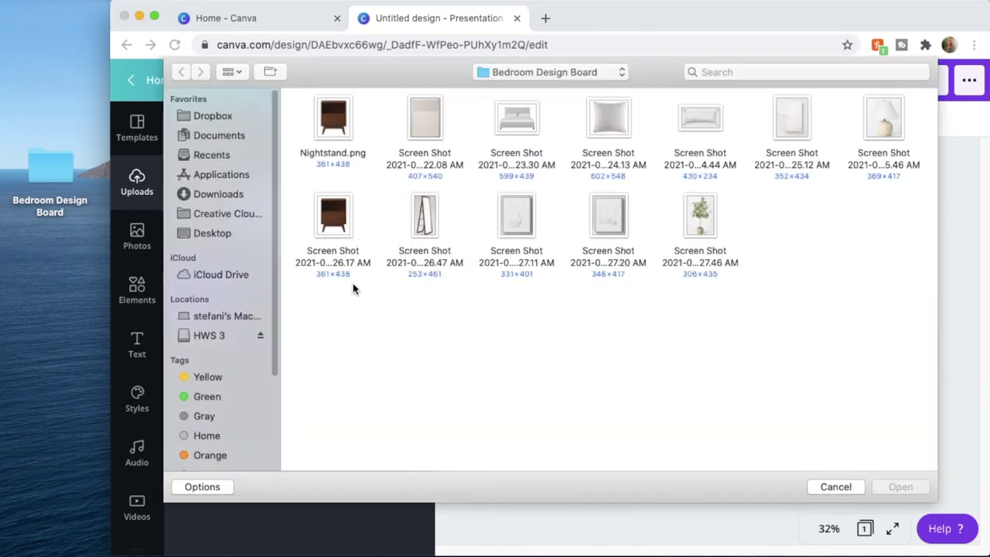
pyautogui.moveTo(326, 308); pyautogui.dragTo(913, 136)
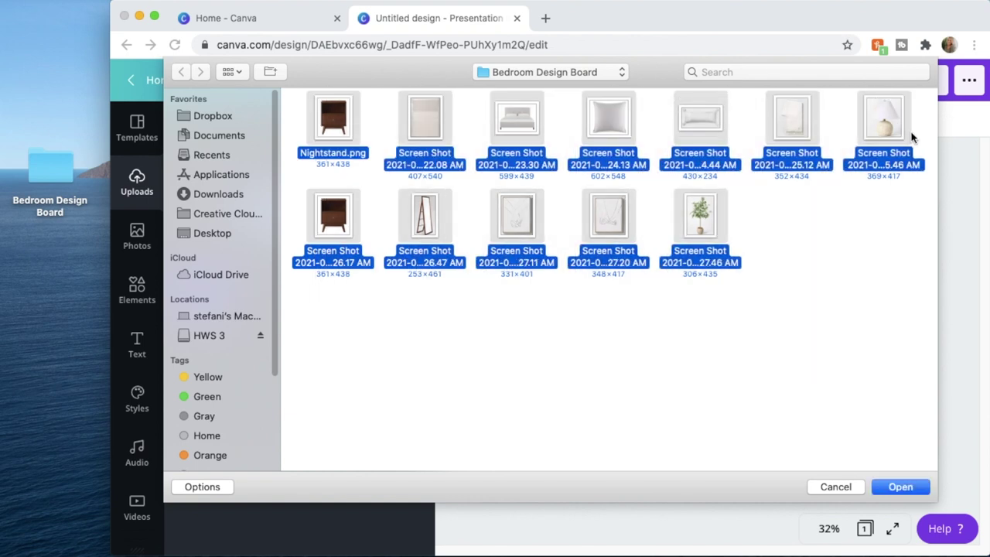
pyautogui.click(905, 487)
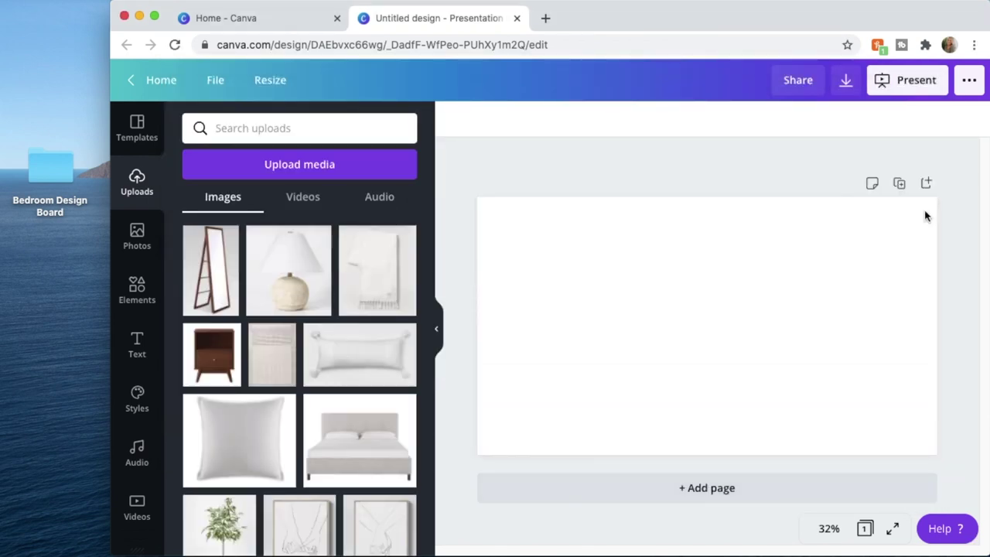
# Apply the Background Remover effect to the nightstand image on the page
pyautogui.click(467, 120)
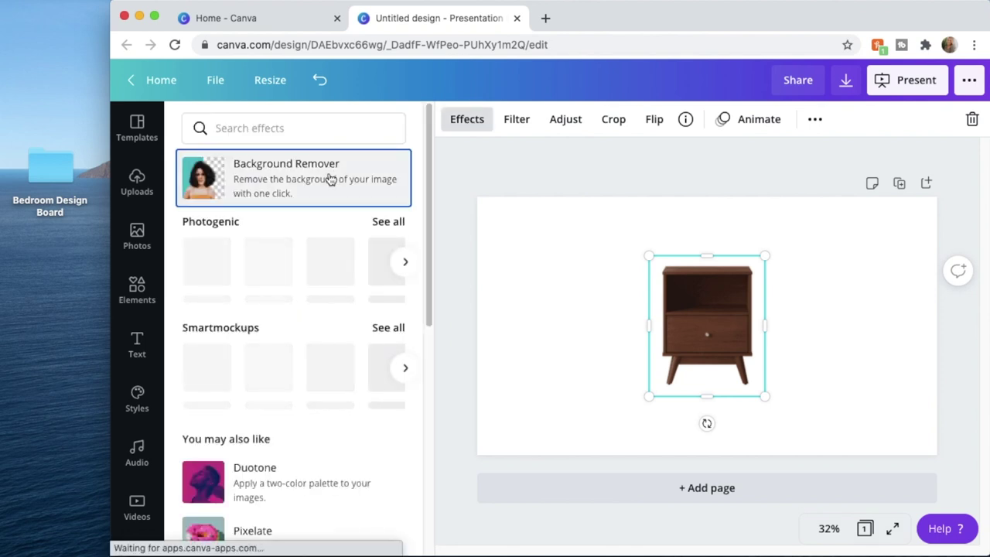
pyautogui.click(329, 179)
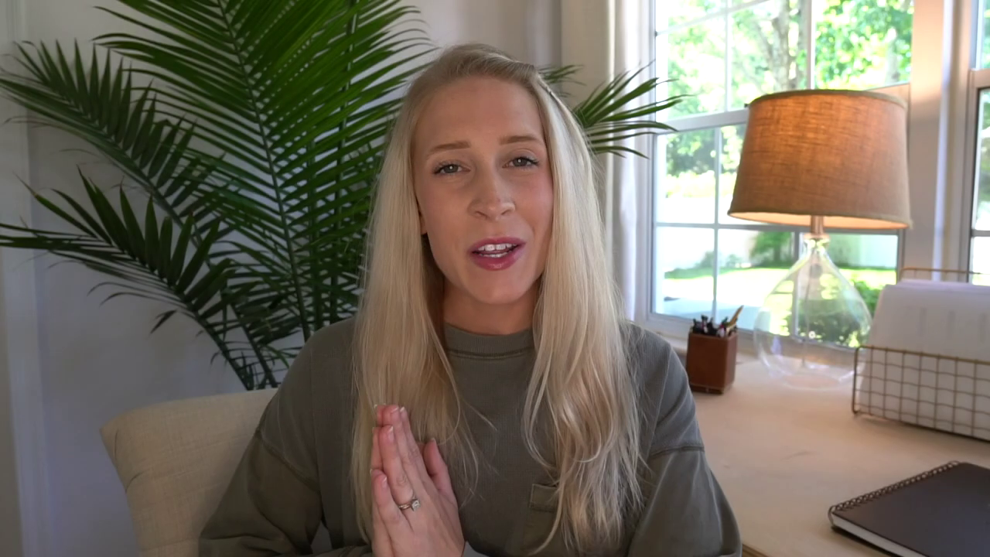